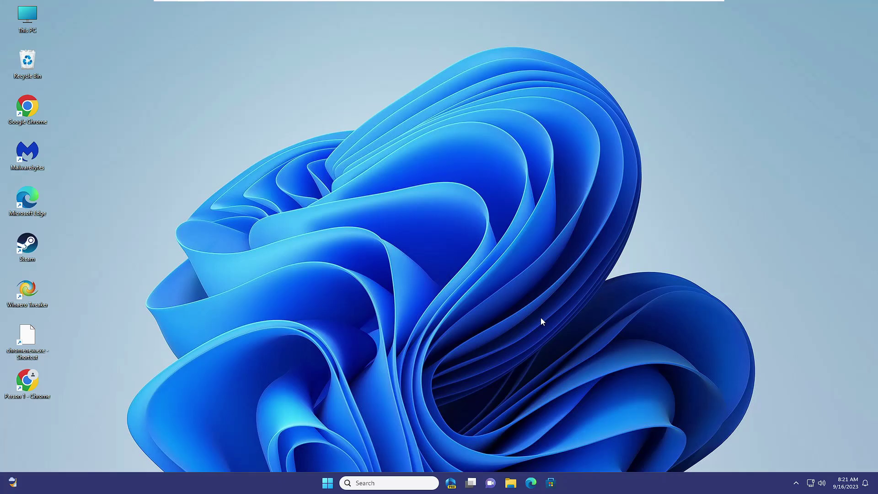
Step: In the Windows gaming settings, turn off opening Xbox Game Bar with the controller button, and close Settings
right_click(327, 483)
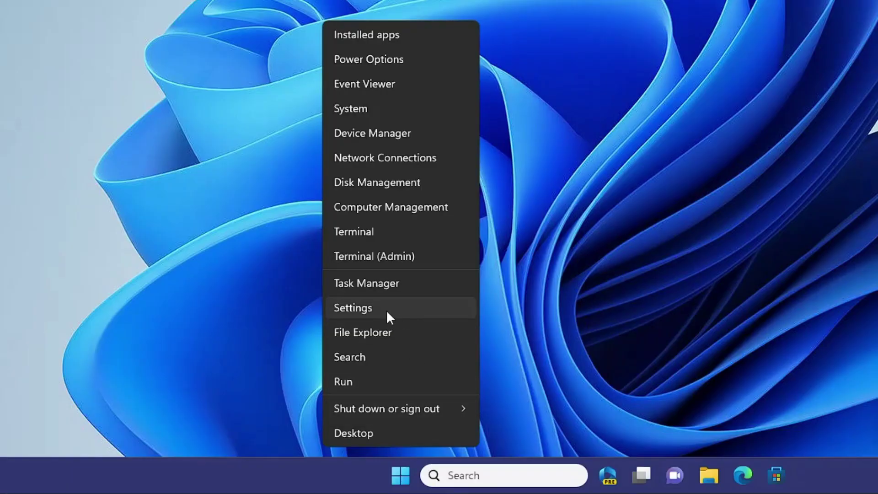
left_click(385, 309)
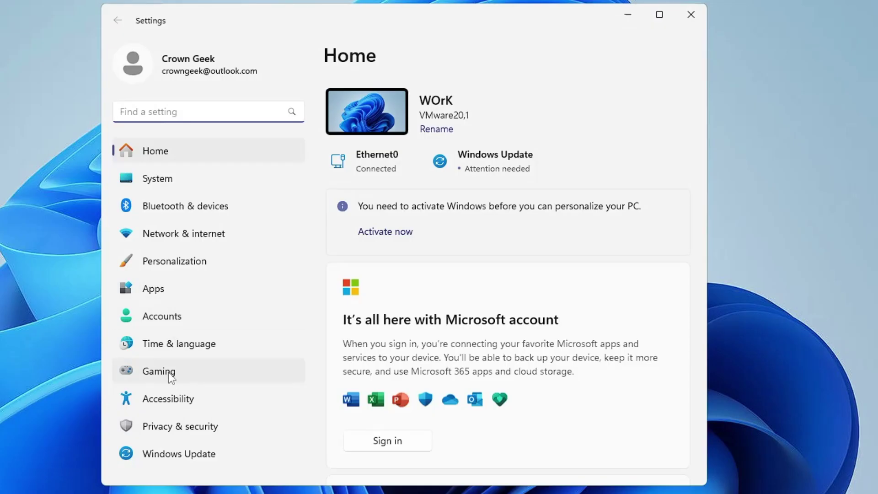
left_click(174, 373)
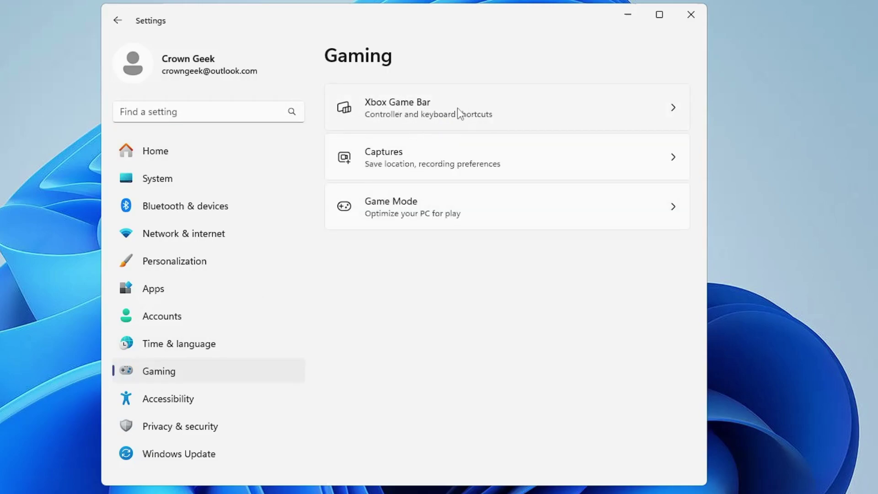
left_click(467, 116)
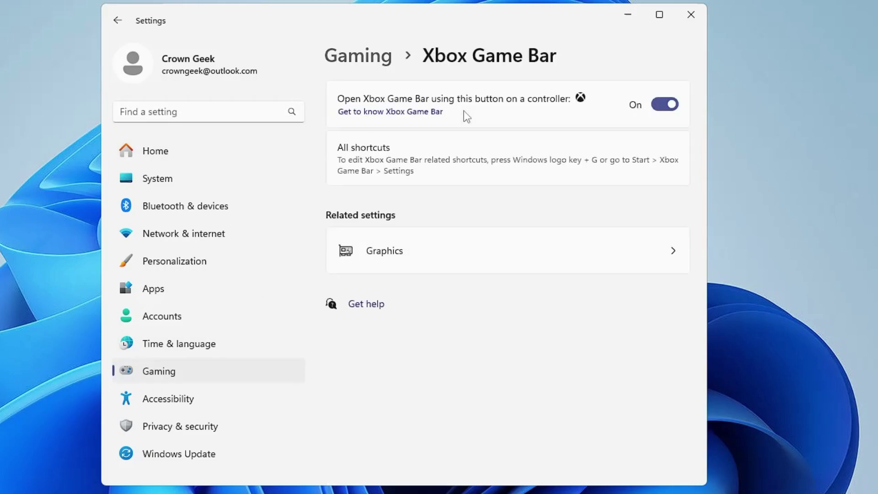
left_click(662, 107)
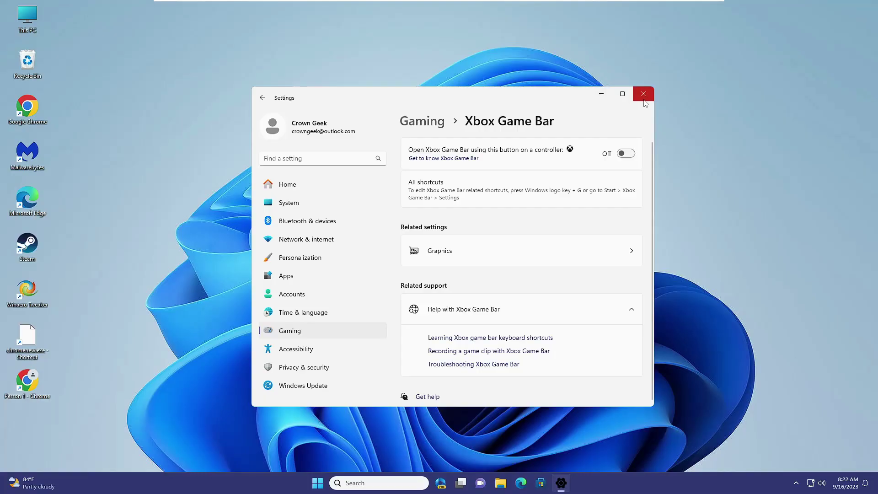
left_click(691, 14)
Step: Open Xbox Game Bar and, in its general settings, disable "Remember this is a game" and "Show tips when I start a game"
left_click(388, 481)
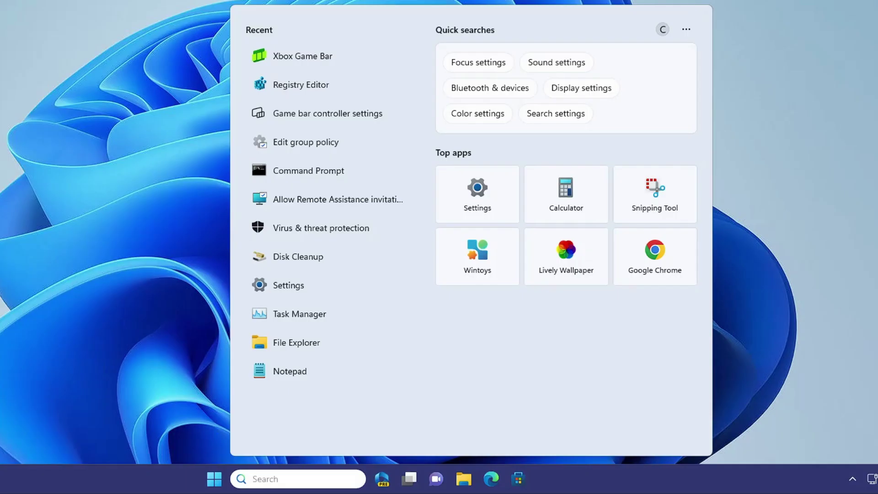
type("xbox")
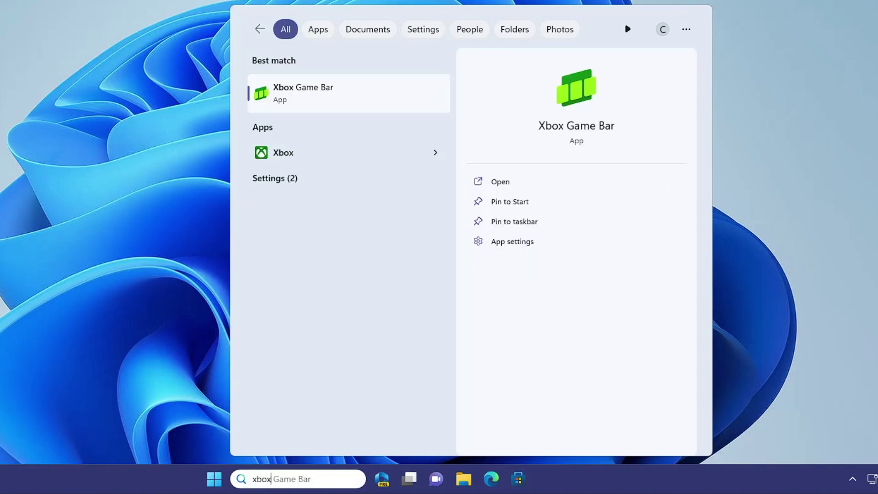
left_click(323, 109)
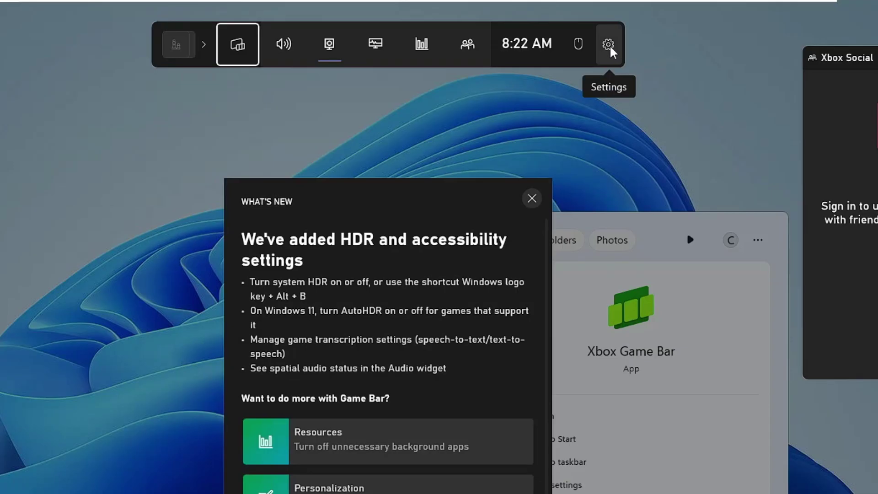
left_click(611, 49)
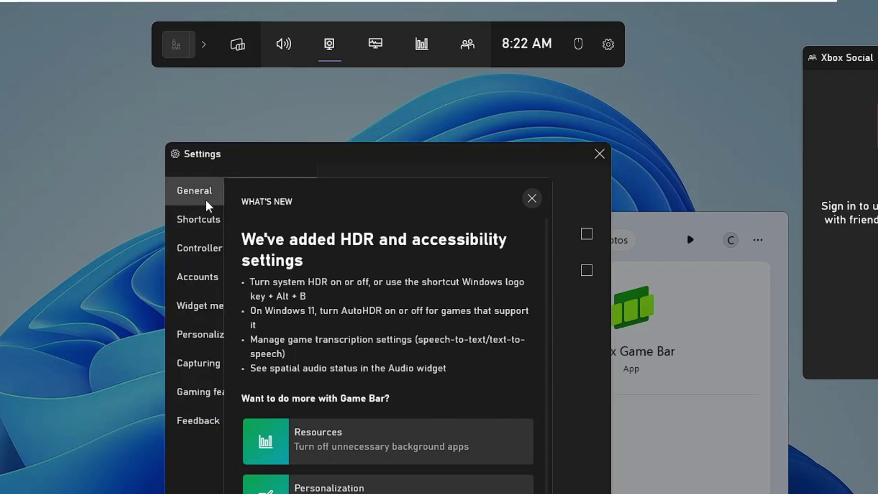
left_click(206, 202)
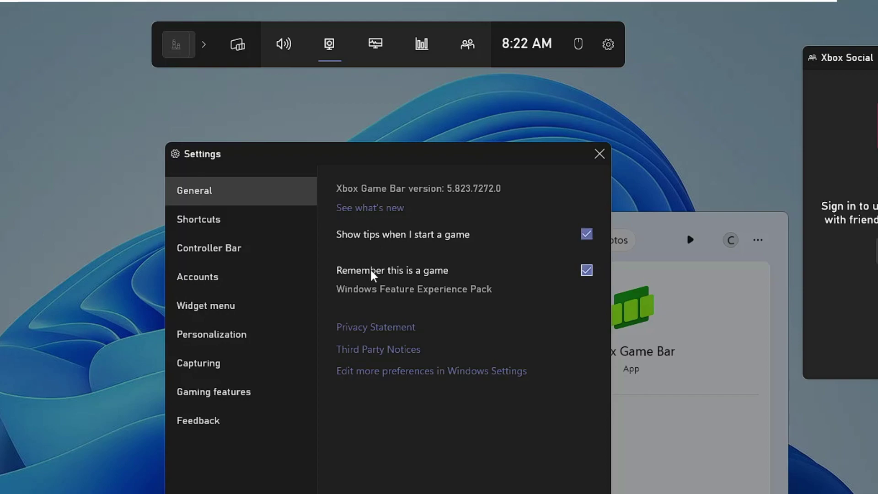
left_click(586, 269)
left_click(586, 234)
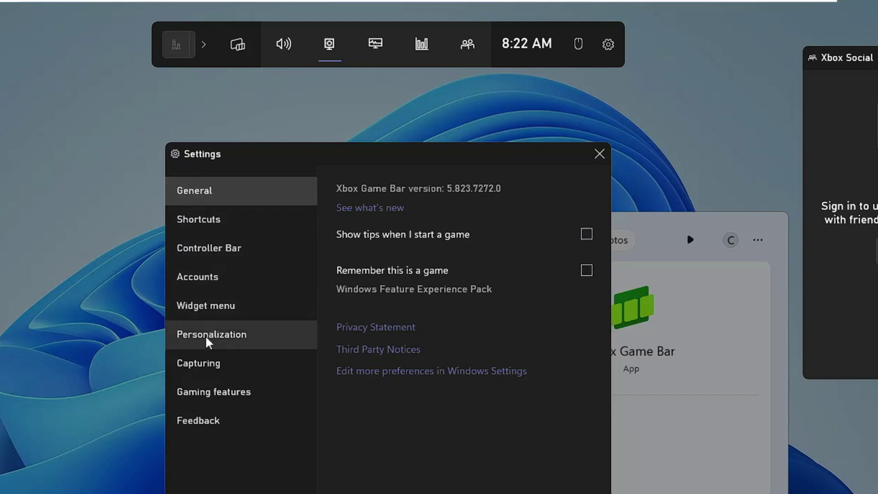
Step: In Game Bar's capturing settings, disable microphone recording notifications, set the audio to record to None, and close Game Bar
left_click(205, 362)
left_click(586, 240)
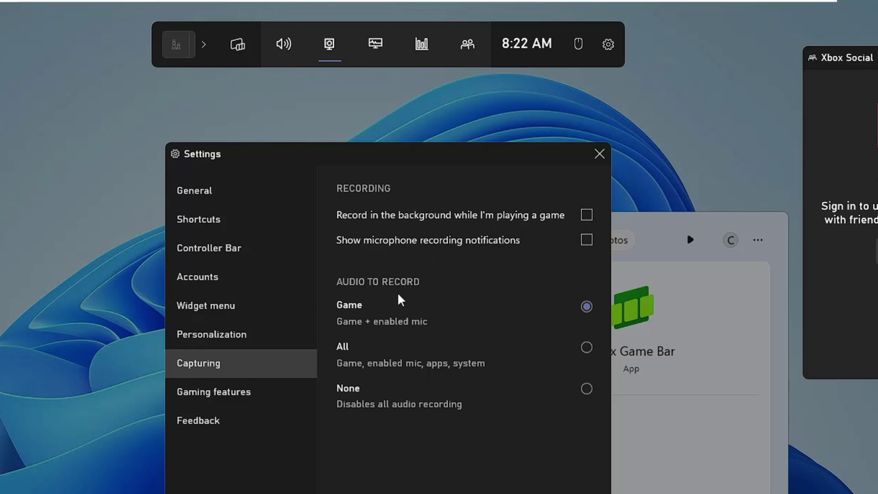
left_click(586, 388)
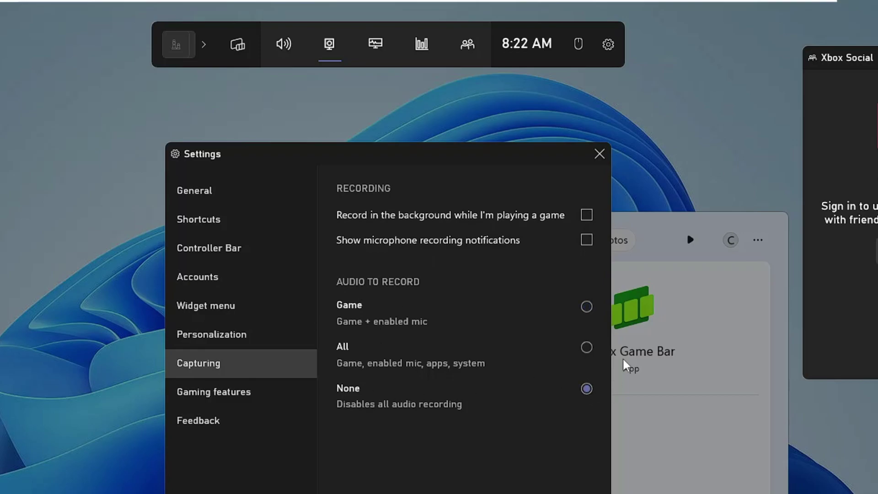
left_click(599, 154)
left_click(649, 112)
left_click(649, 111)
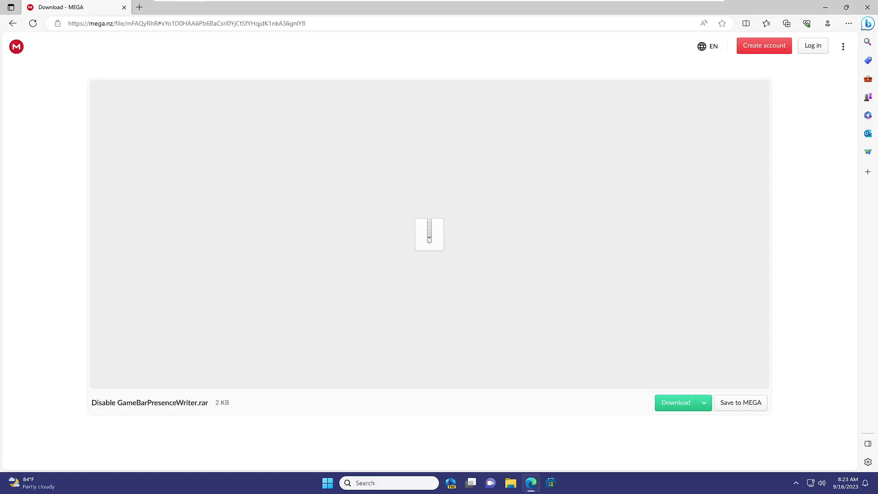
Step: Extract Disable GameBarPresenceWriter.rar from Downloads into its default folder and open the Disable GameBarPresenceWriter folder inside it
mouse_move(703, 405)
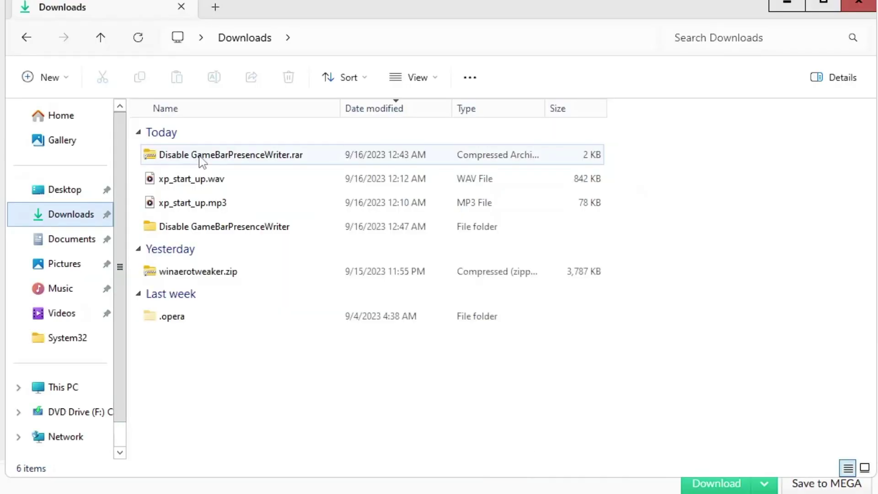
left_click(386, 209)
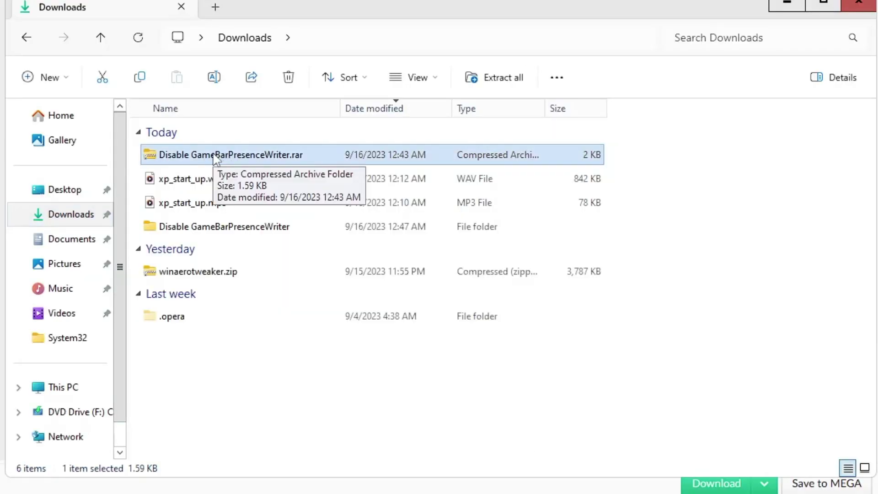
right_click(214, 155)
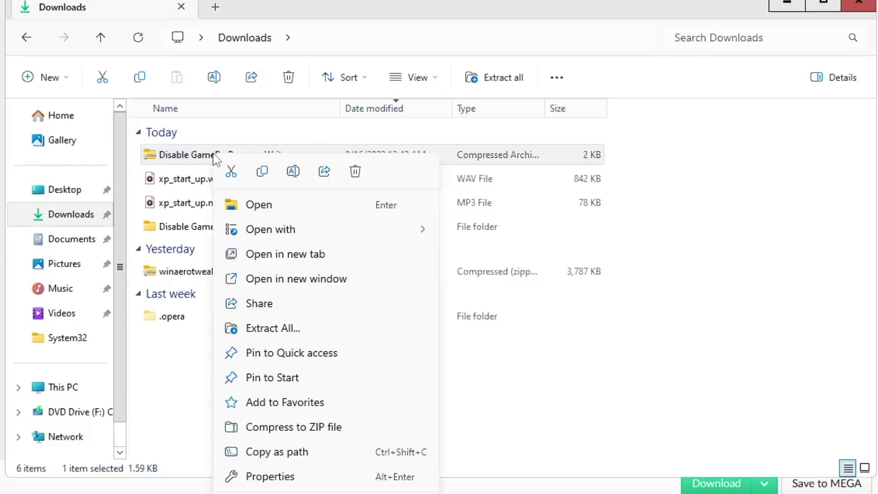
left_click(270, 328)
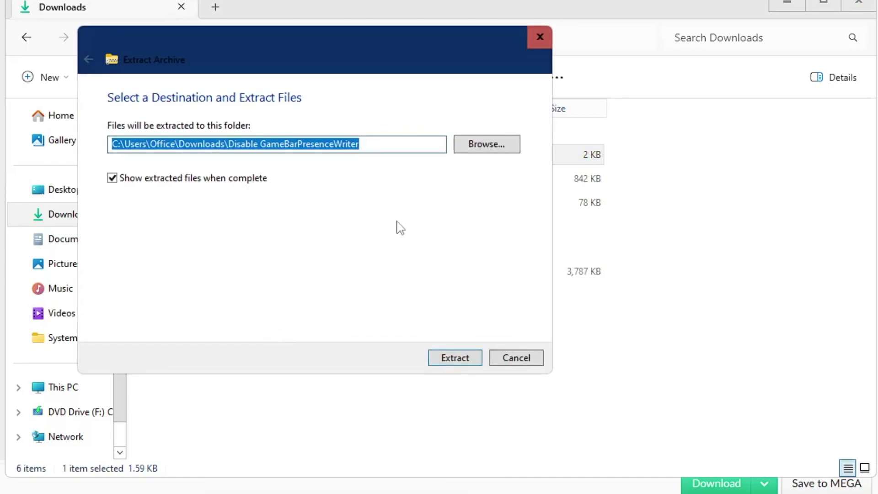
left_click(455, 359)
left_click(239, 223)
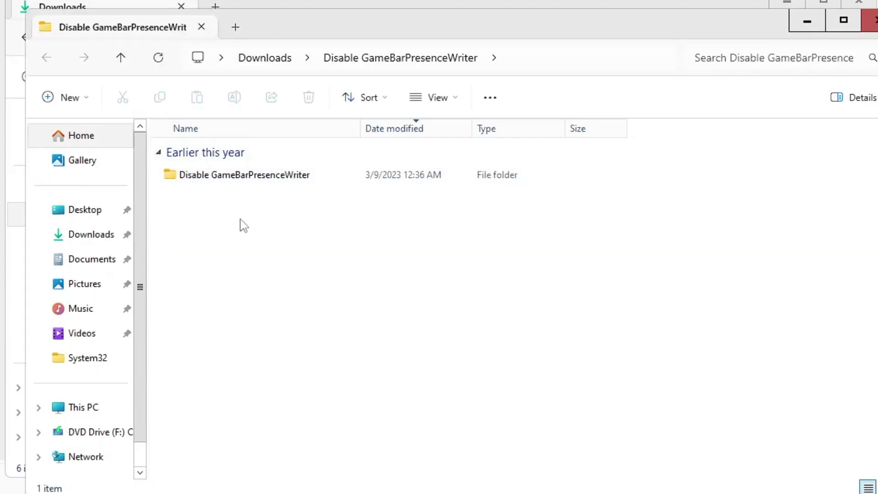
double_click(246, 182)
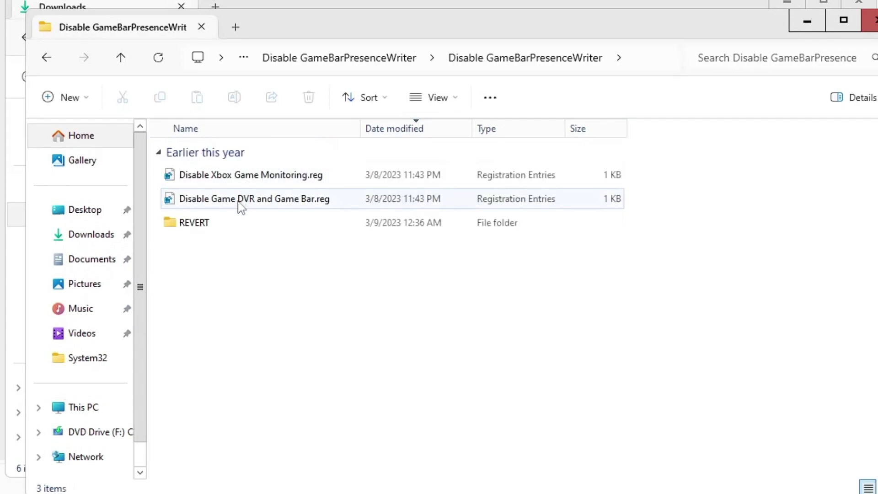
Step: Merge Disable Xbox Game Monitoring.reg into the registry, approving the permission and warning prompts
left_click(241, 179)
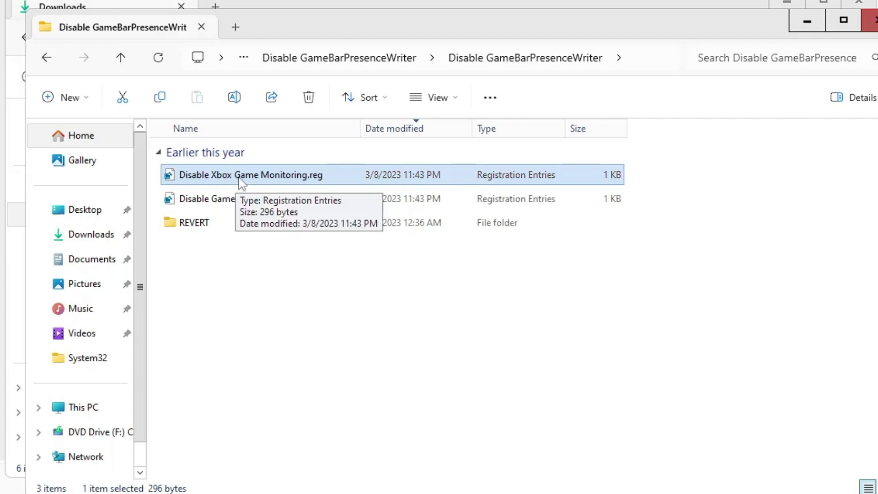
double_click(288, 180)
left_click(355, 230)
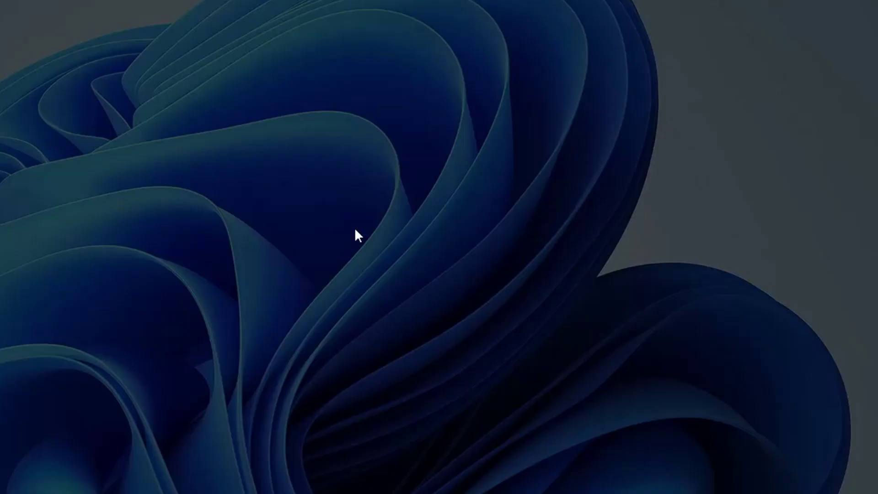
left_click(278, 338)
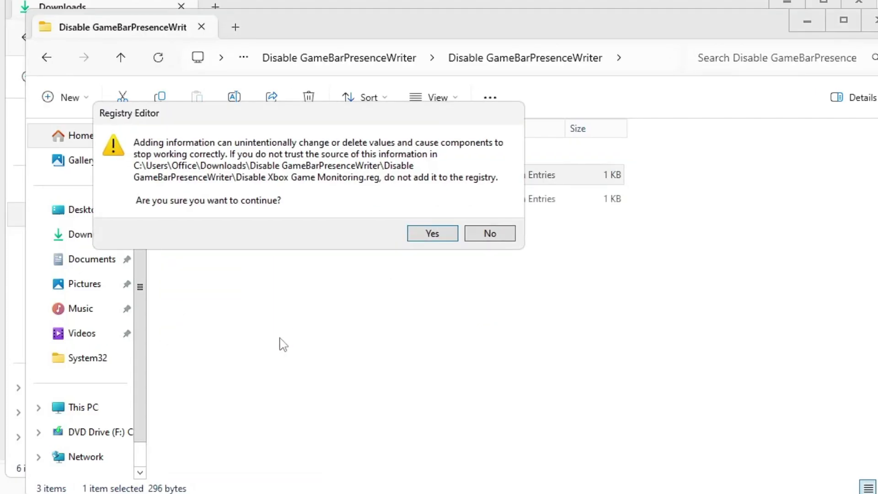
left_click(438, 233)
left_click(487, 218)
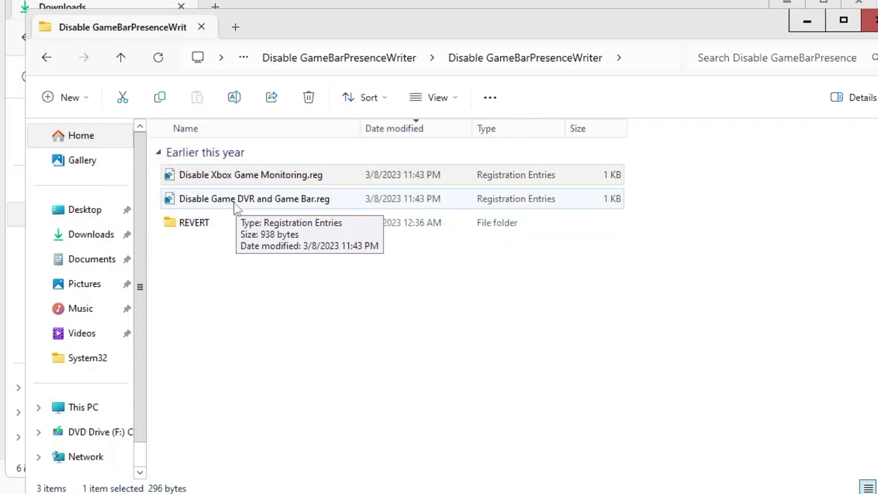
Step: Merge Disable Game DVR and Game Bar.reg into the registry, approving the permission and warning prompts
double_click(294, 199)
left_click(358, 226)
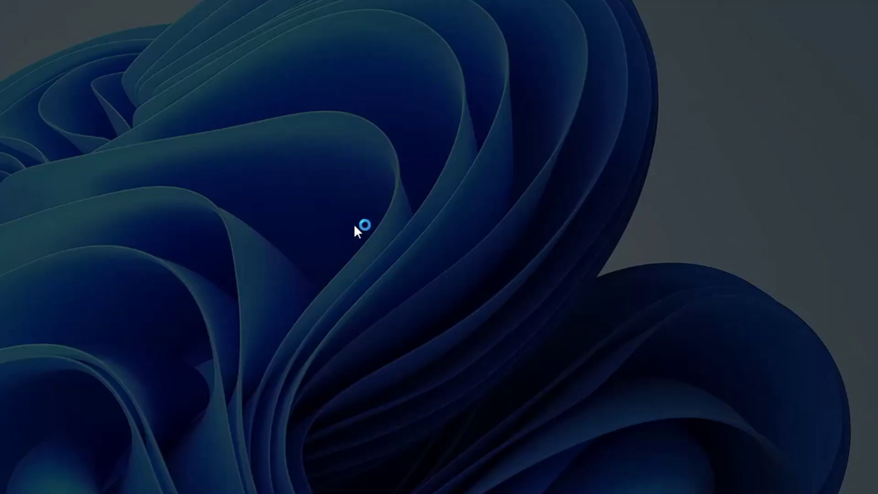
left_click(283, 332)
left_click(431, 233)
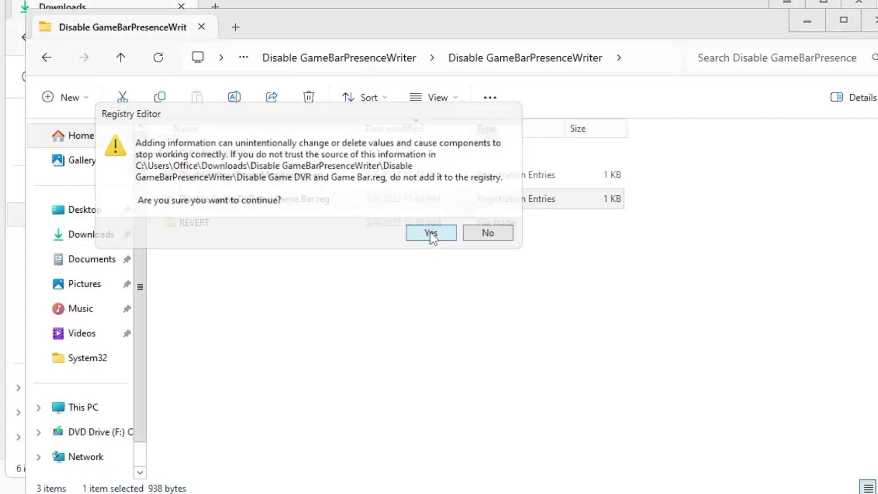
left_click(478, 220)
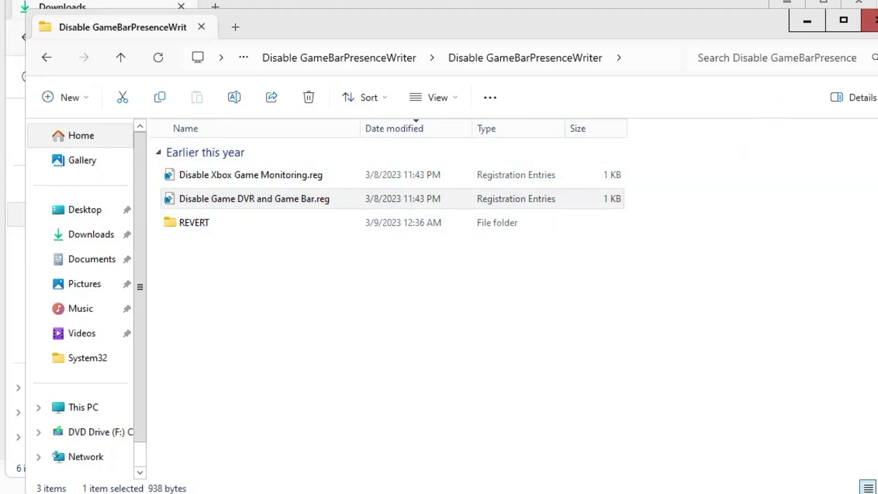
Step: Close both File Explorer windows and the browser to return to the desktop
left_click(871, 20)
left_click(860, 3)
left_click(858, 3)
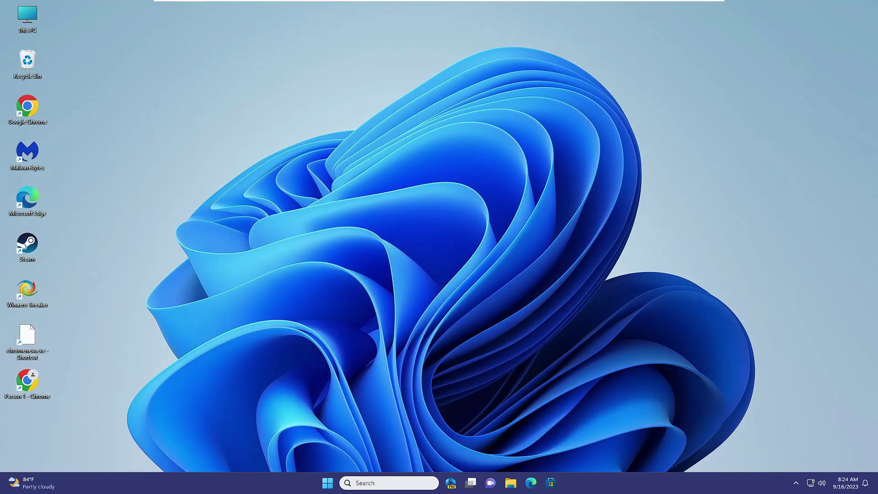
Step: Search Windows for regedit and launch Registry Editor, allowing it to make changes to the device
left_click(389, 483)
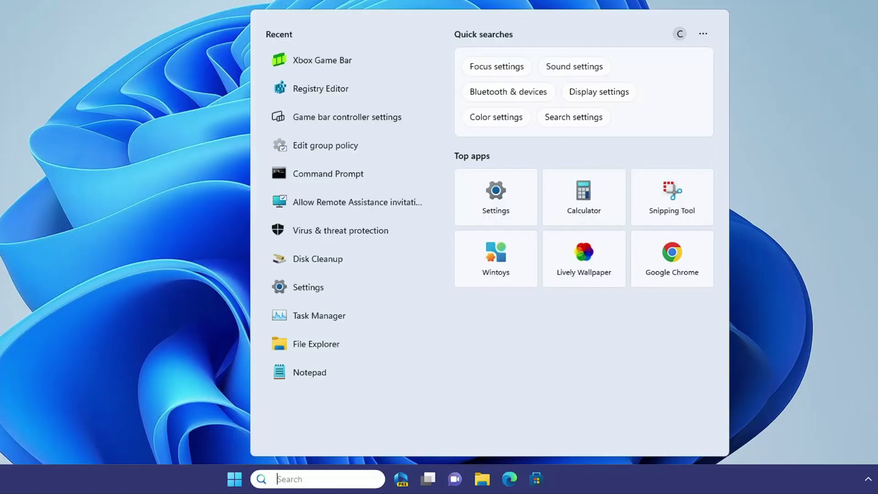
type("reged")
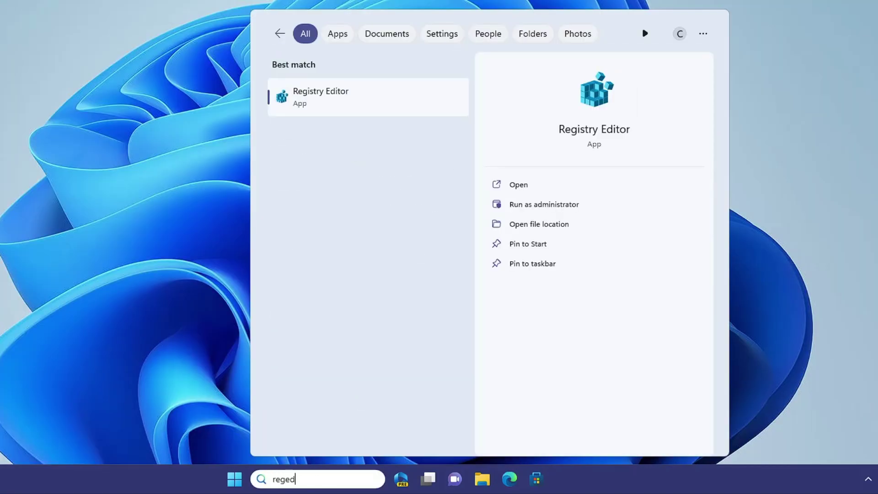
type("iot")
left_click(341, 96)
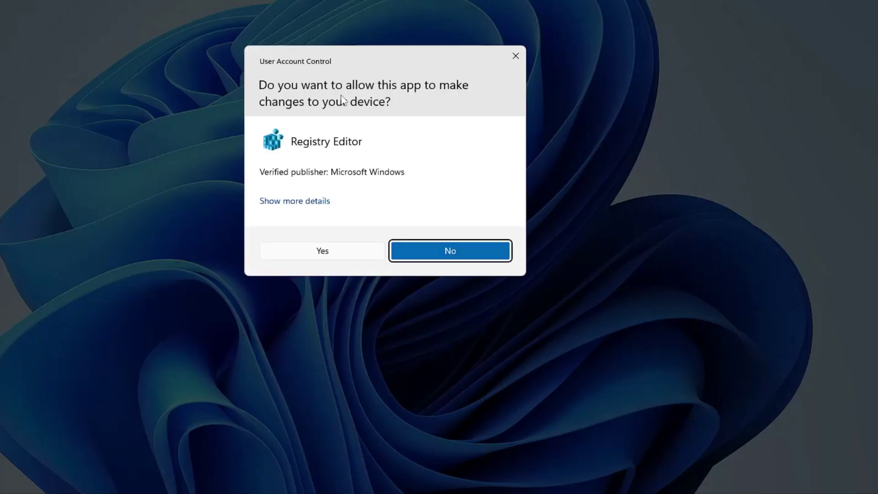
left_click(349, 248)
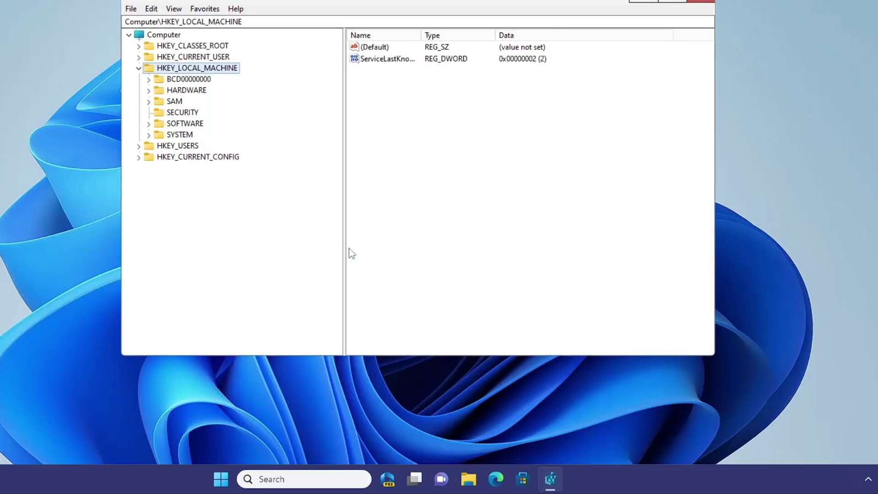
Step: Expand the registry tree down to HKEY_LOCAL_MACHINE\SOFTWARE\Microsoft
left_click_drag(340, 2, 419, 17)
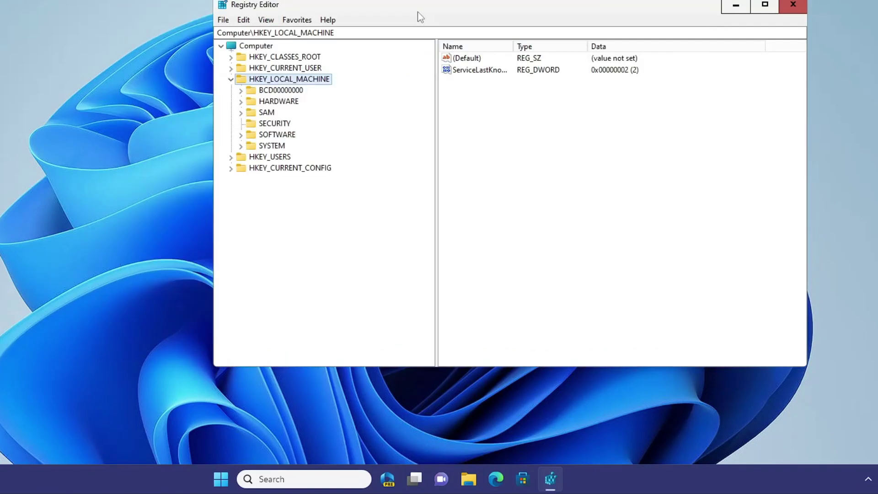
left_click(230, 79)
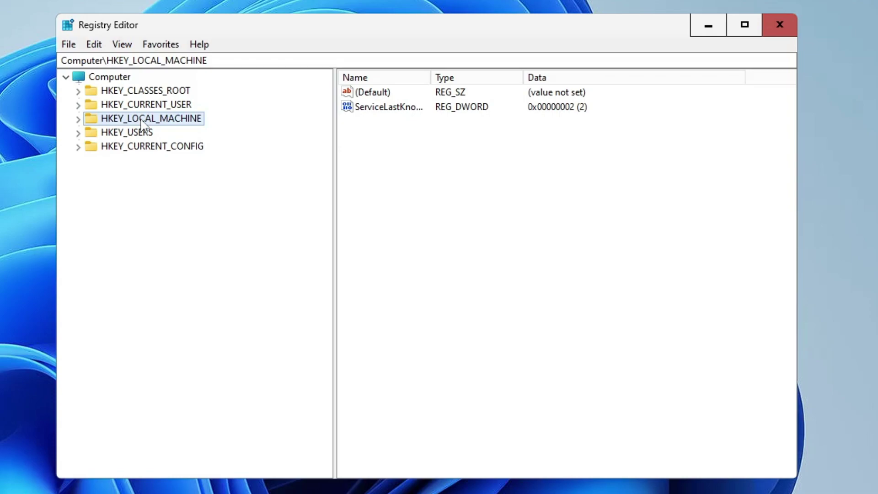
double_click(142, 121)
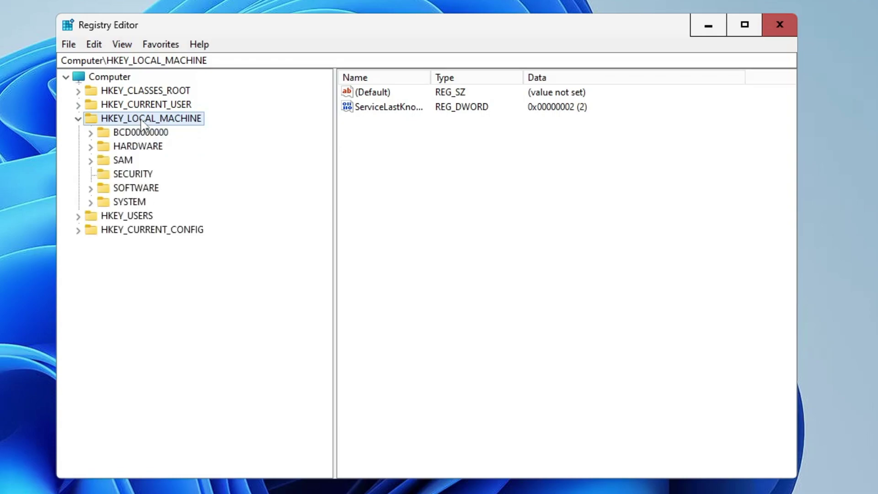
left_click(139, 189)
double_click(142, 190)
left_click(141, 285)
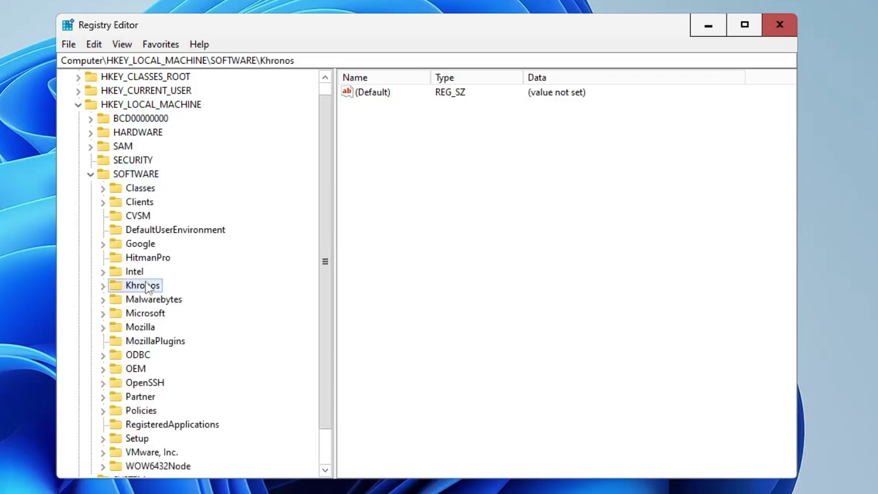
left_click(141, 314)
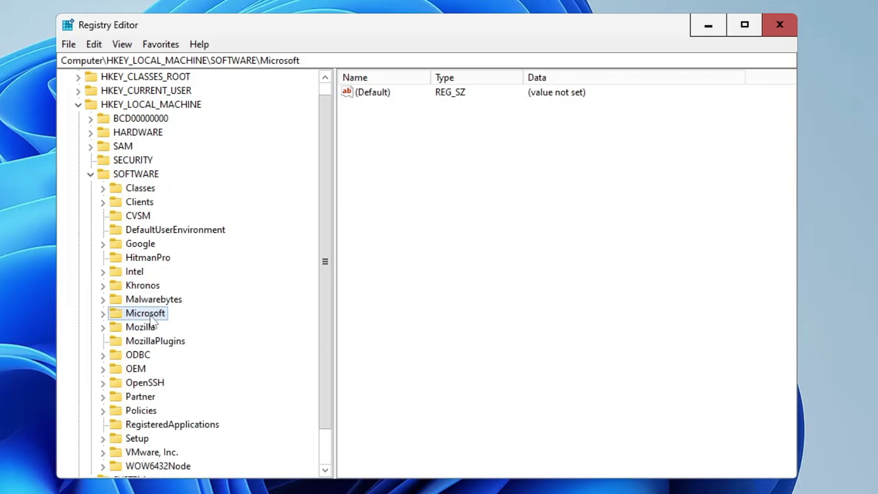
double_click(151, 315)
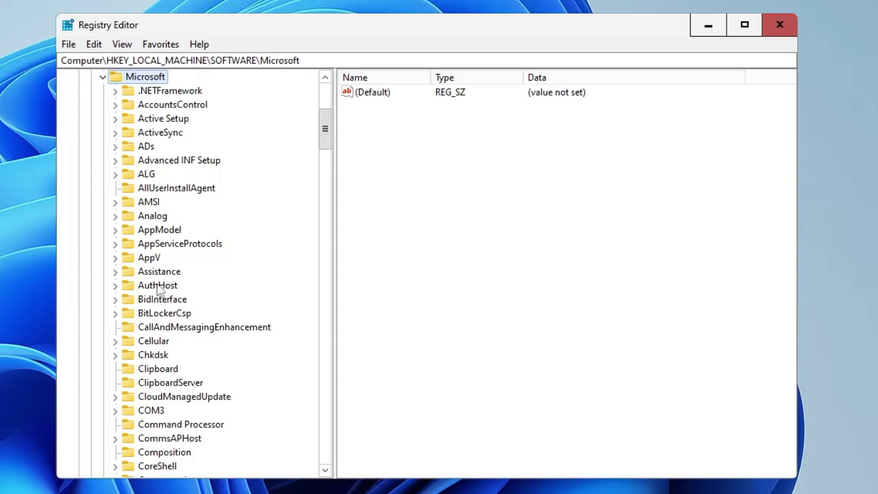
Step: Find the WindowsRuntime key under Microsoft and expand it to show its subkeys
scroll(158, 287, "down", 20)
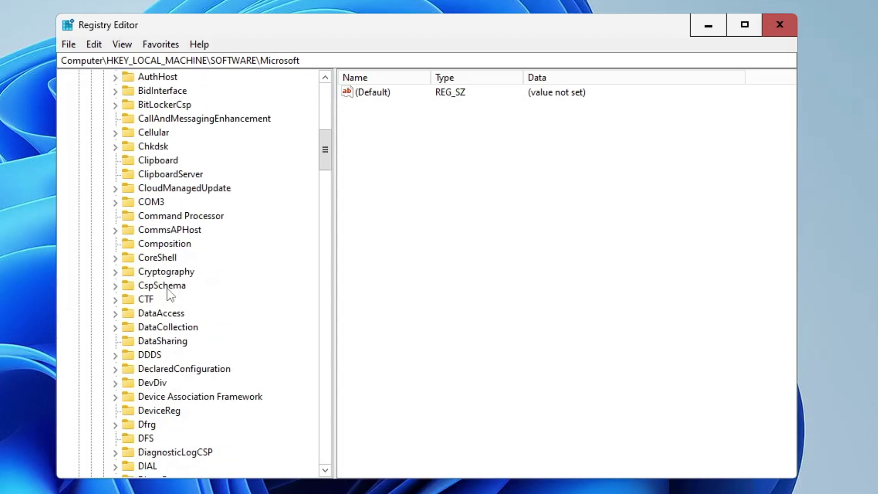
scroll(170, 297, "down", 20)
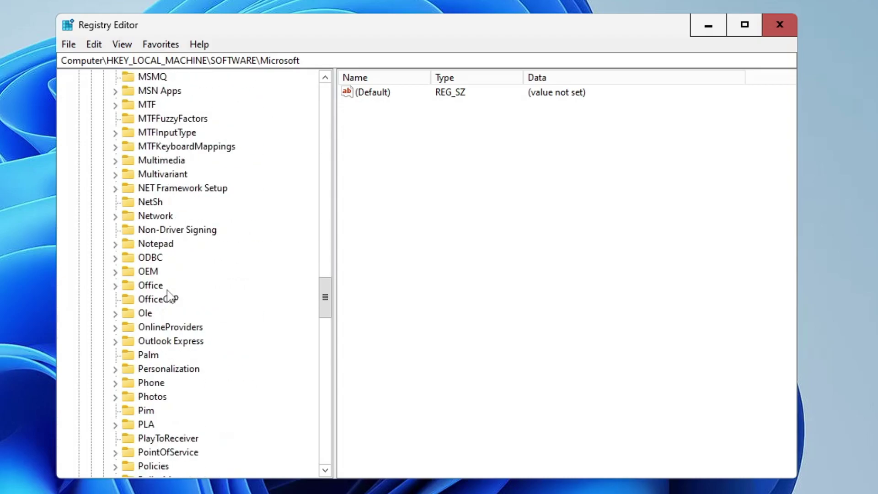
scroll(168, 299, "down", 9)
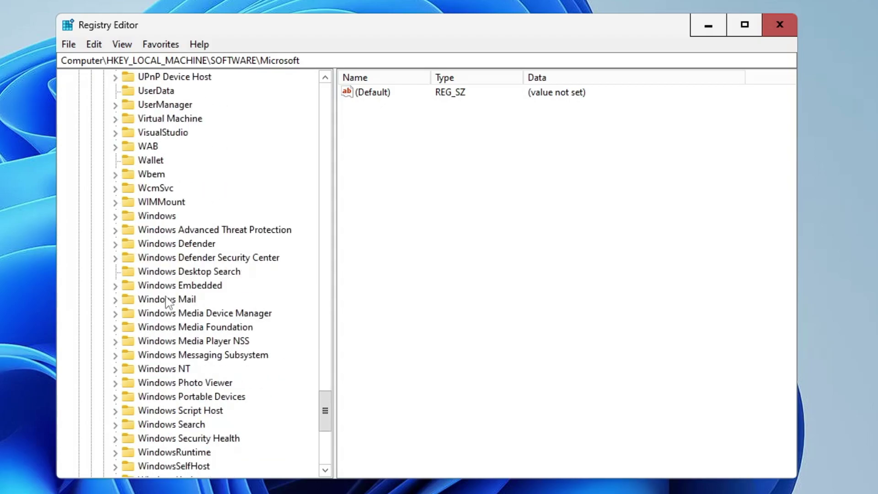
scroll(168, 303, "down", 2)
scroll(168, 320, "down", 2)
left_click(174, 286)
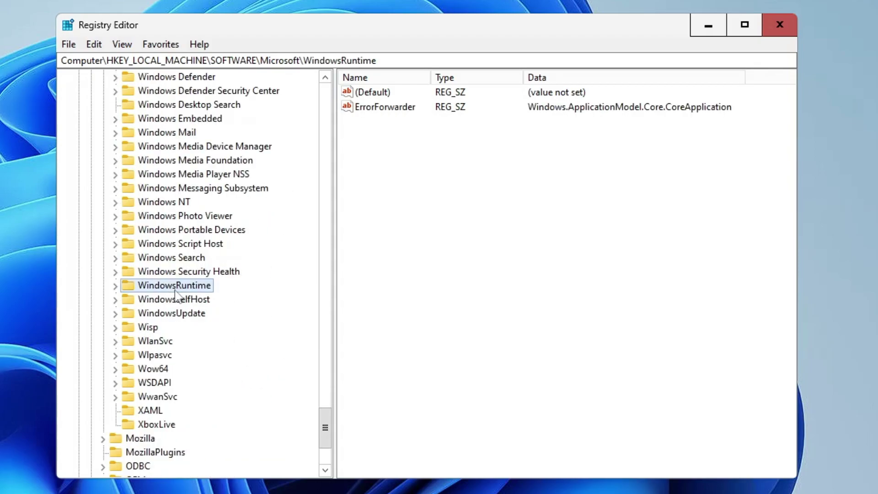
double_click(175, 288)
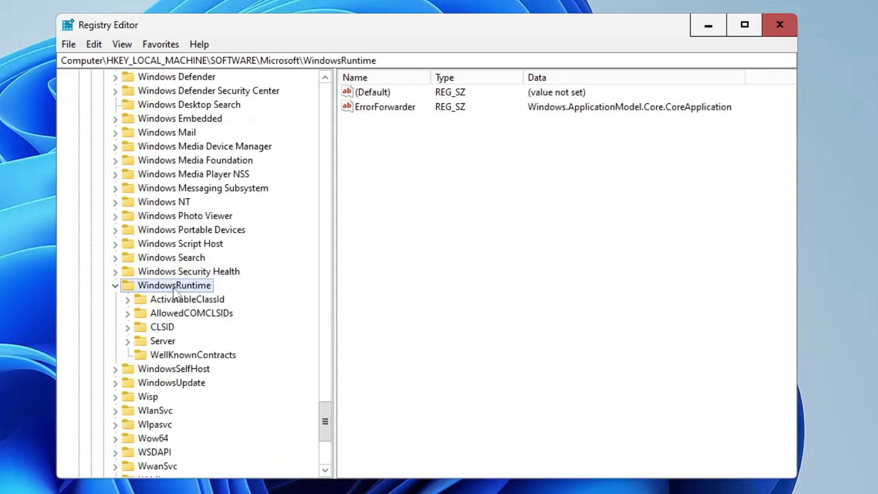
Step: Expand ActivatableClassId and select its Windows.Gaming.GameBar.PresenceServer.Internal.PresenceWriter key
left_click(210, 302)
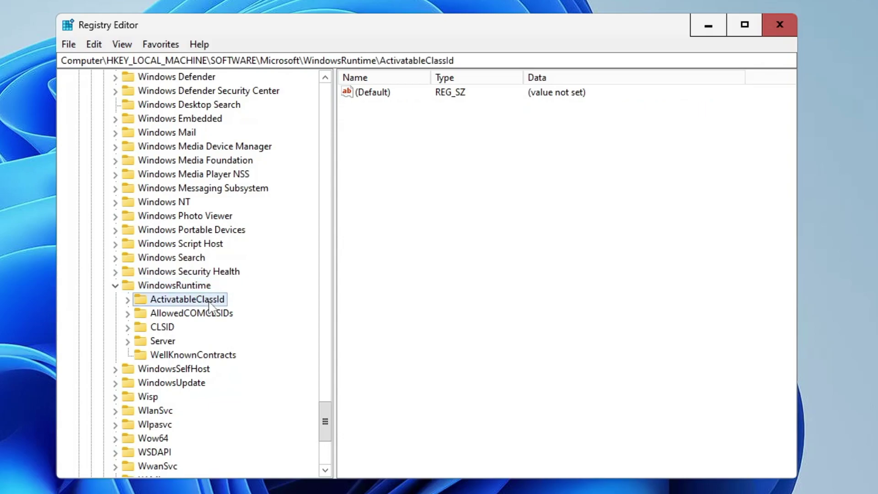
double_click(209, 302)
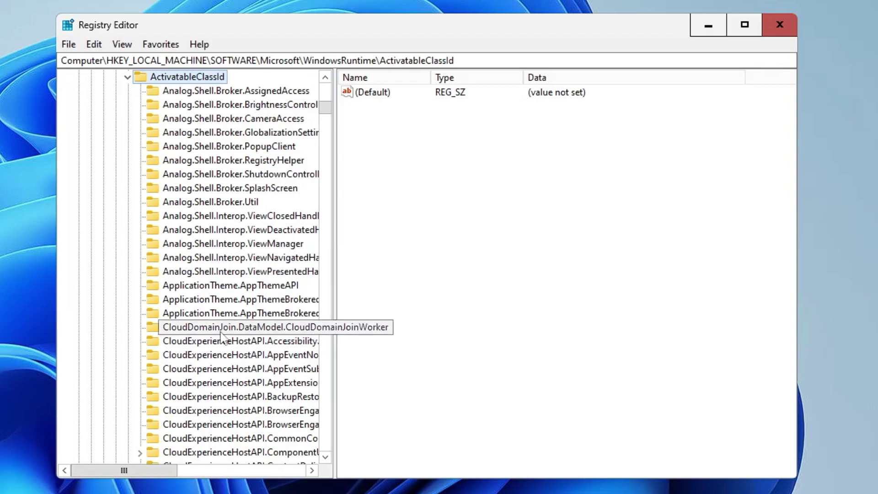
scroll(208, 269, "down", 20)
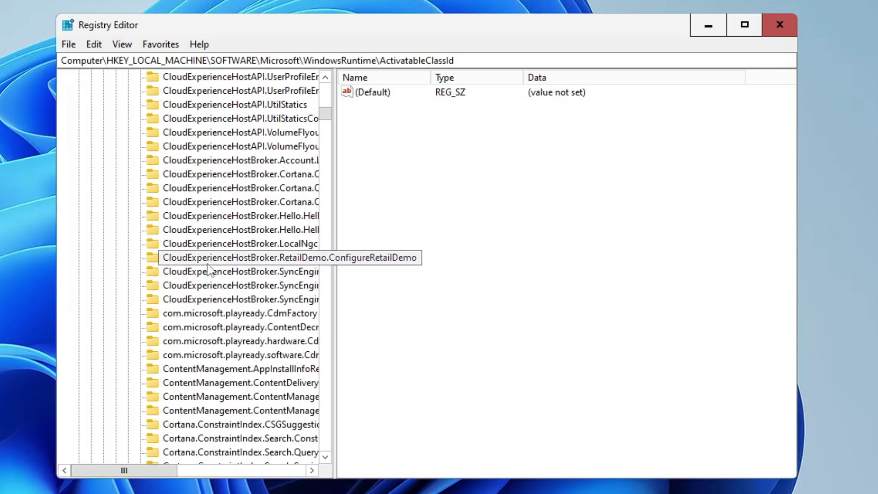
scroll(208, 269, "down", 8)
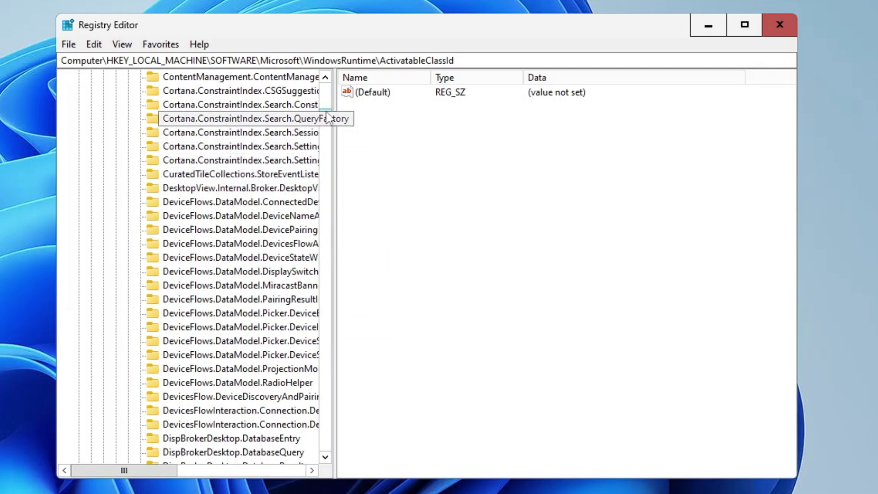
left_click_drag(326, 112, 326, 202)
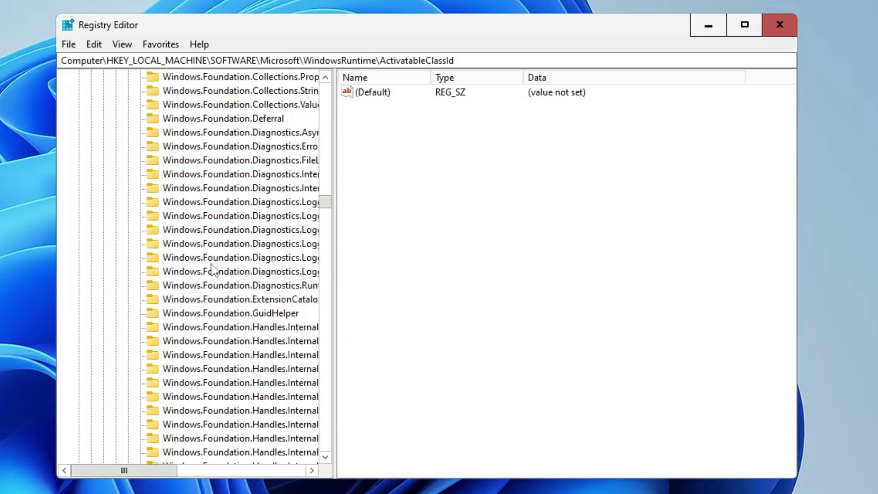
scroll(204, 284, "down", 15)
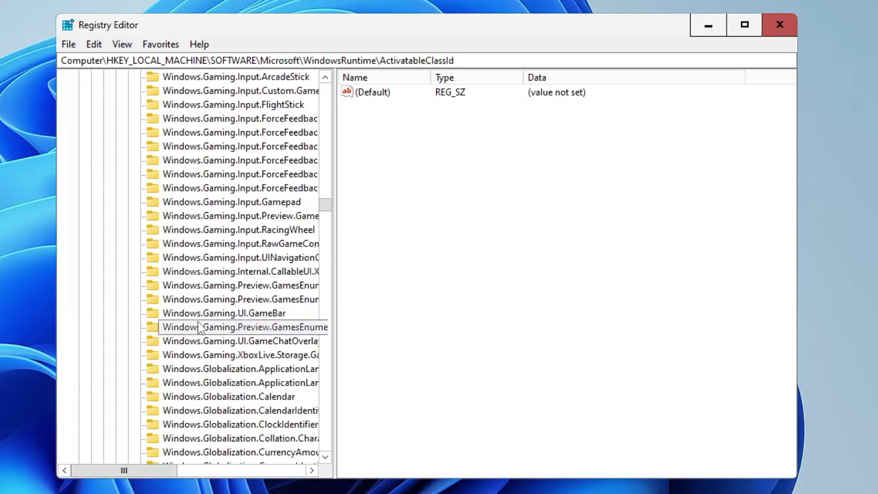
scroll(199, 327, "down", 1)
scroll(202, 199, "up", 4)
left_click(204, 192)
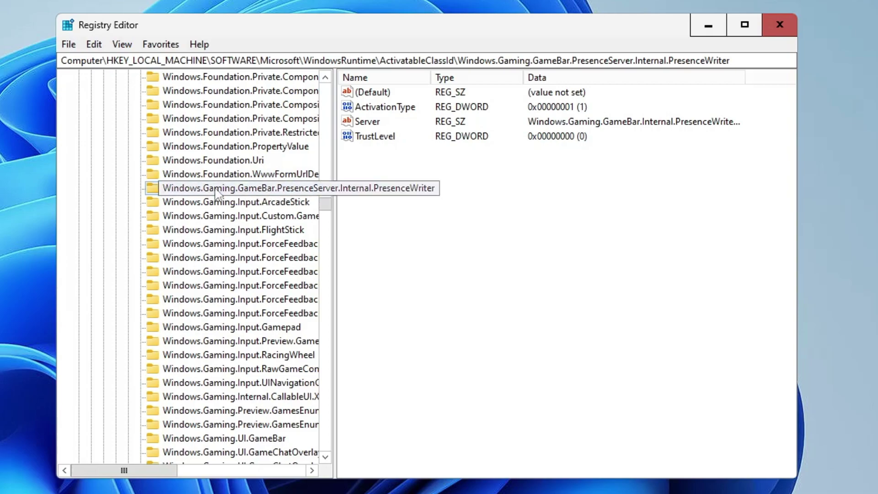
Step: Try to set the PresenceWriter key's ActivationType value to 0
left_click(386, 108)
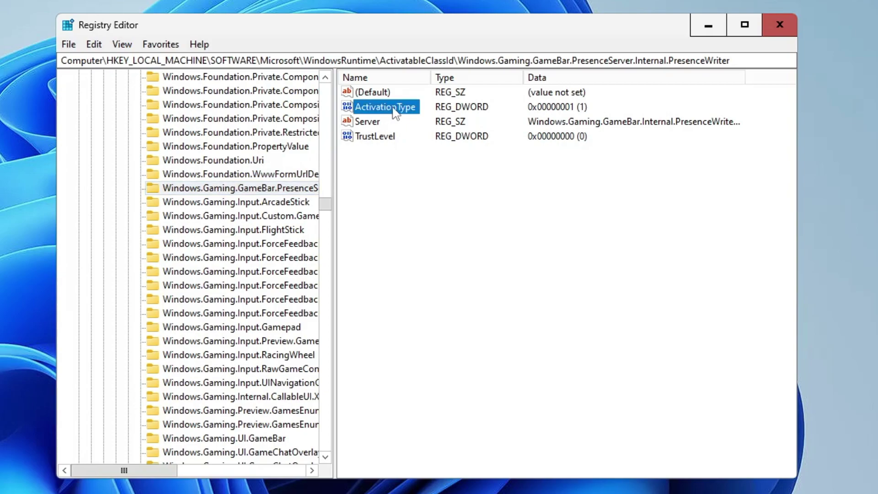
double_click(393, 109)
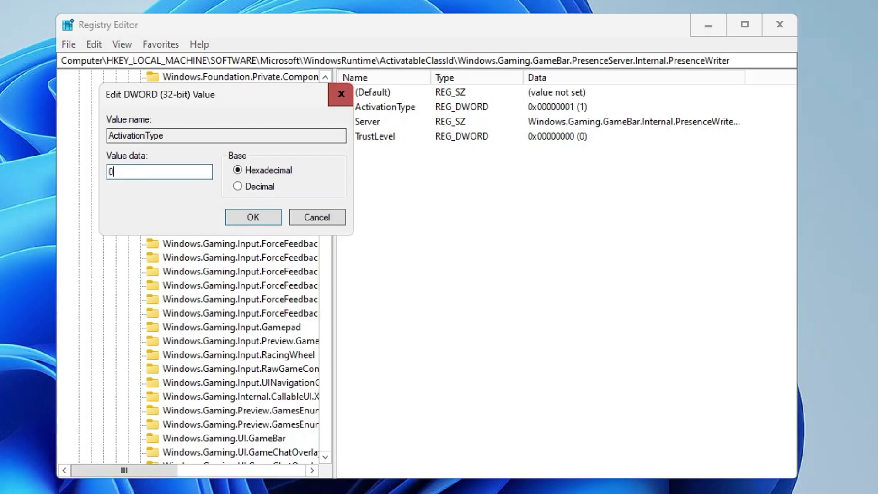
left_click(259, 222)
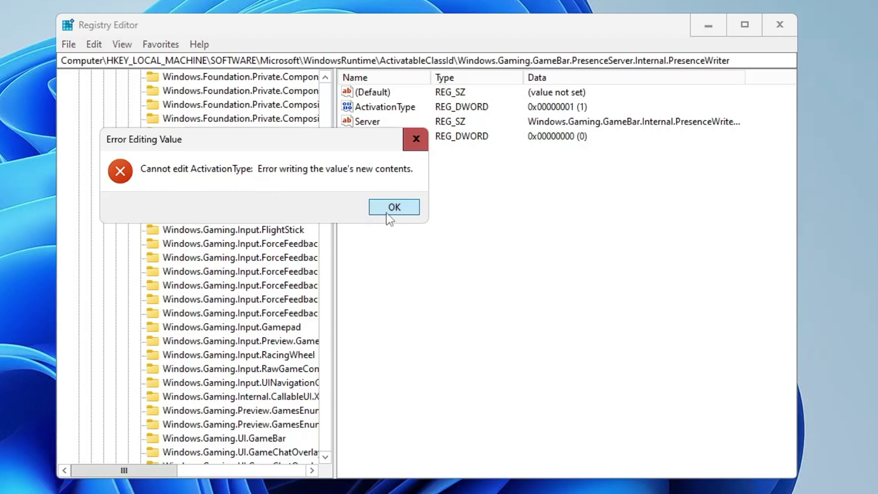
left_click(389, 209)
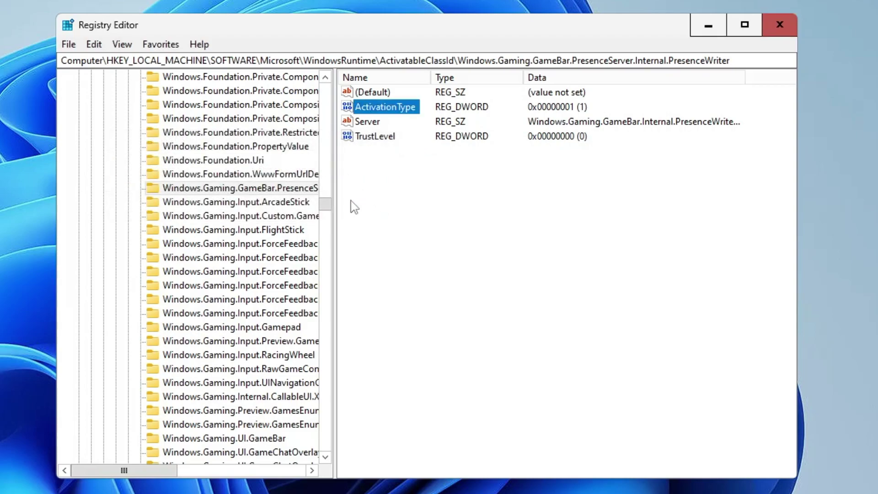
Step: Open the advanced permissions of the GameBar PresenceWriter key and change its owner to the Office account
left_click(268, 191)
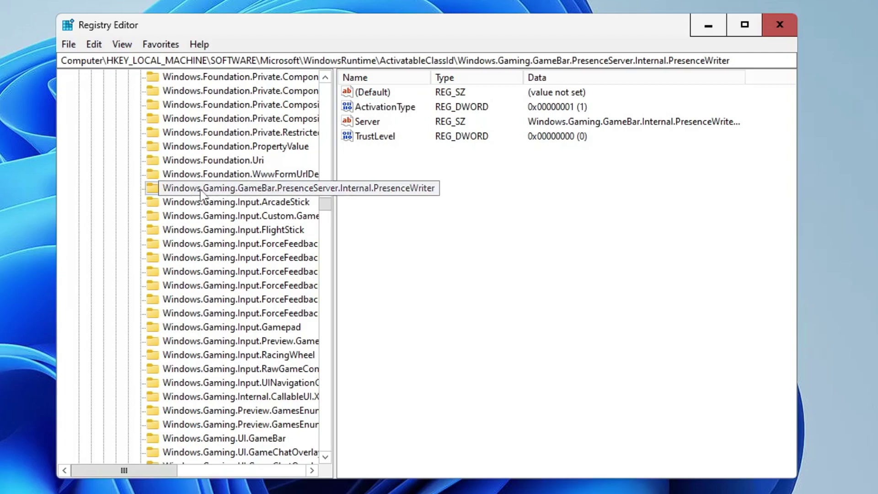
right_click(254, 194)
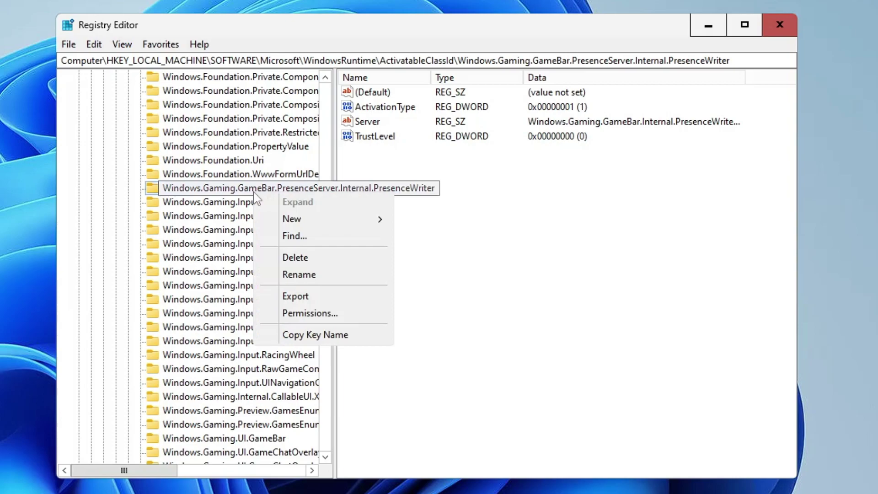
left_click(301, 315)
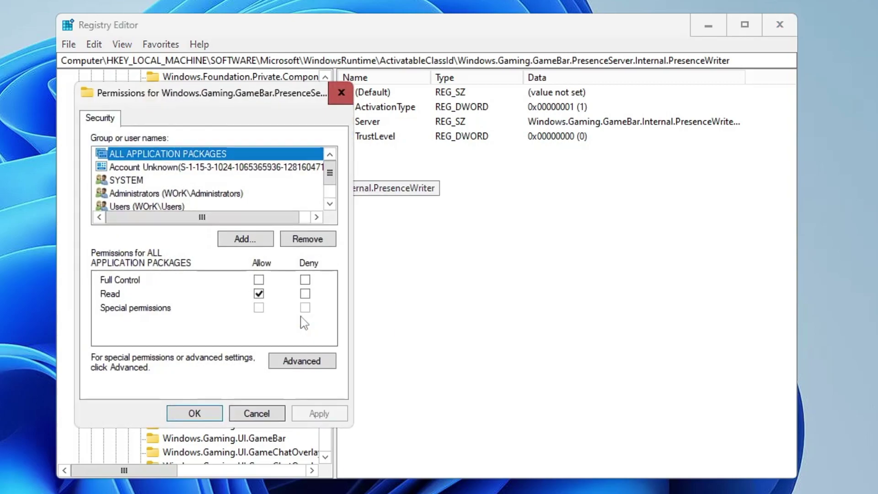
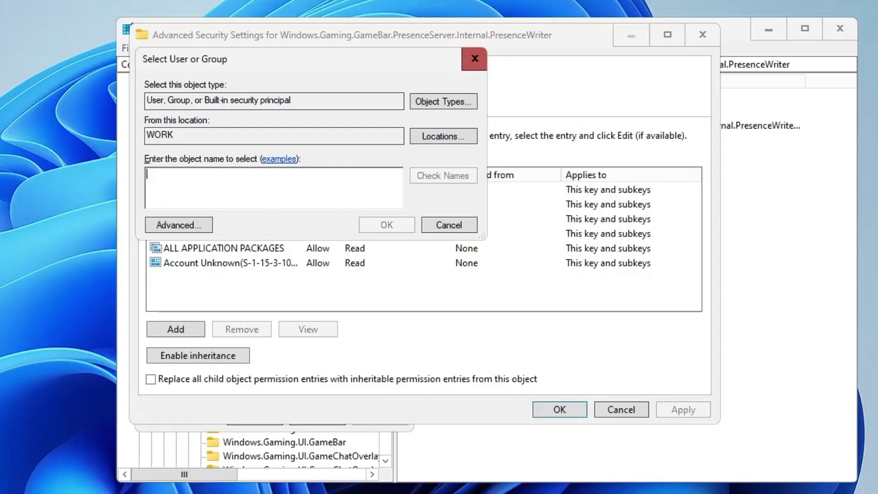
type("office")
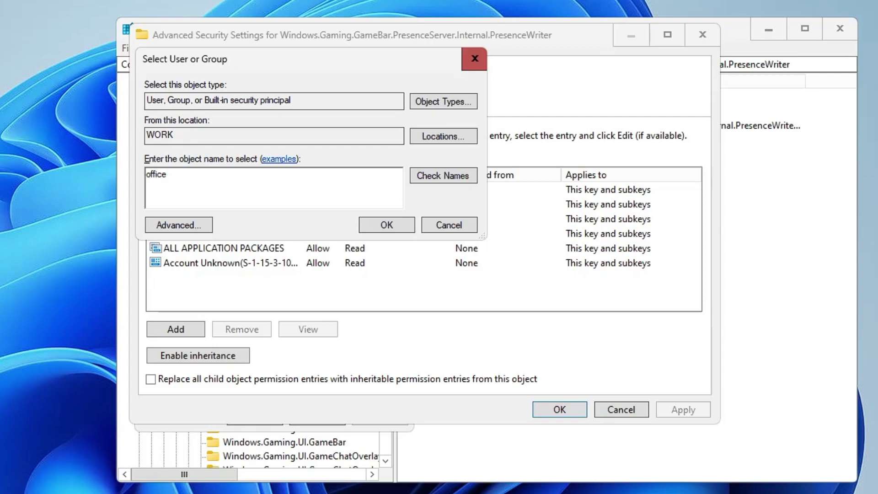
left_click(450, 179)
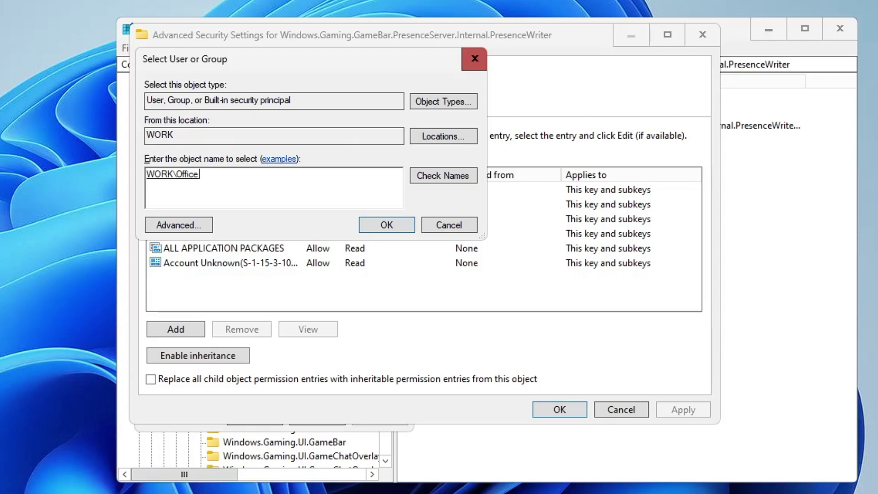
left_click(386, 226)
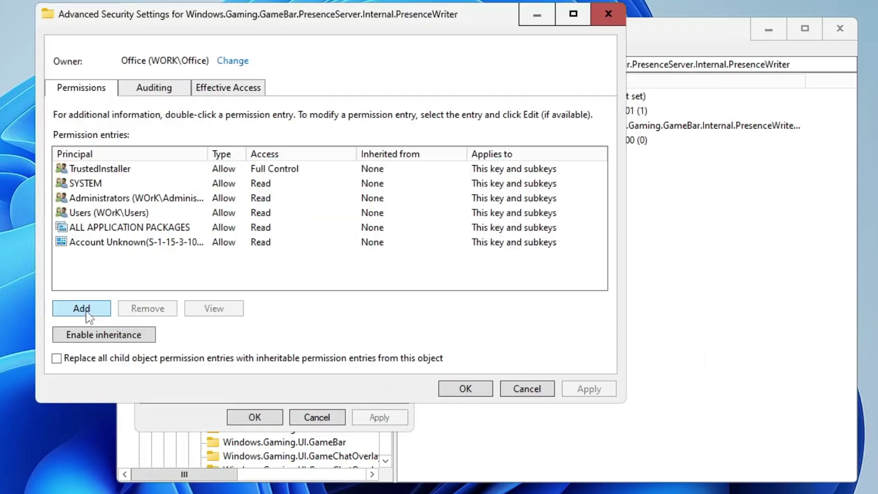
Step: Add a permission entry granting the Office account Full Control of the PresenceWriter key, and apply the permissions
left_click(92, 314)
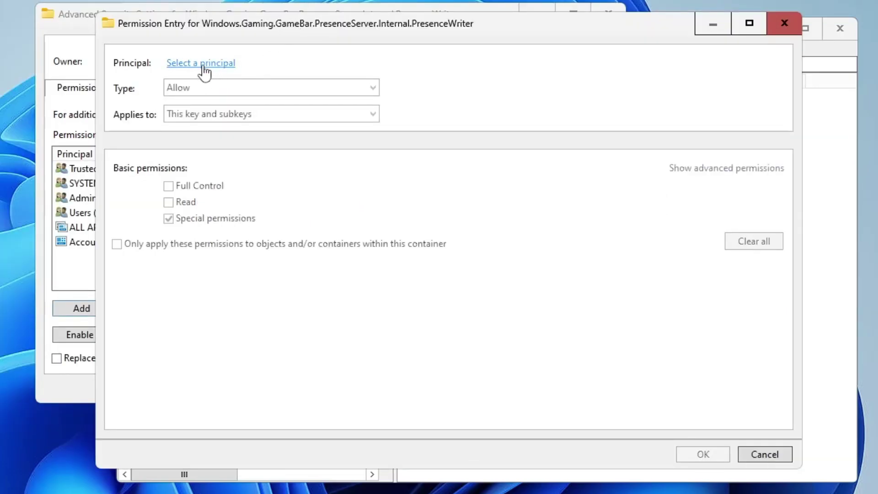
left_click(196, 64)
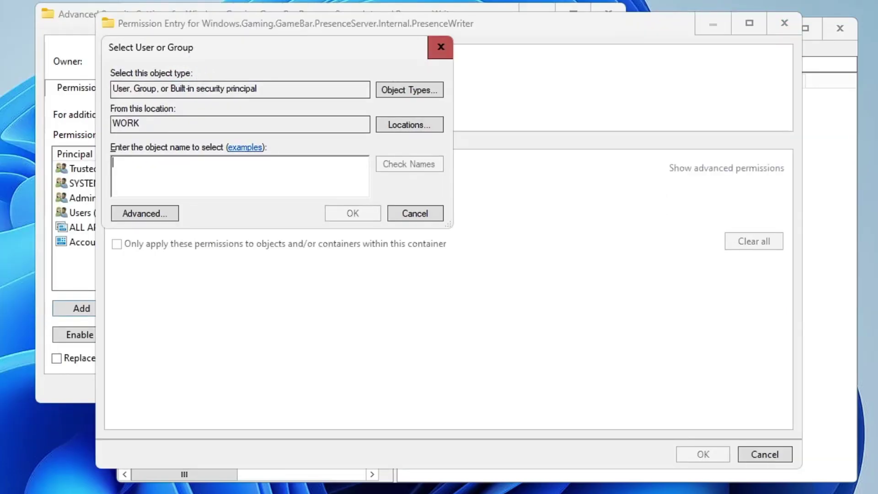
type("office")
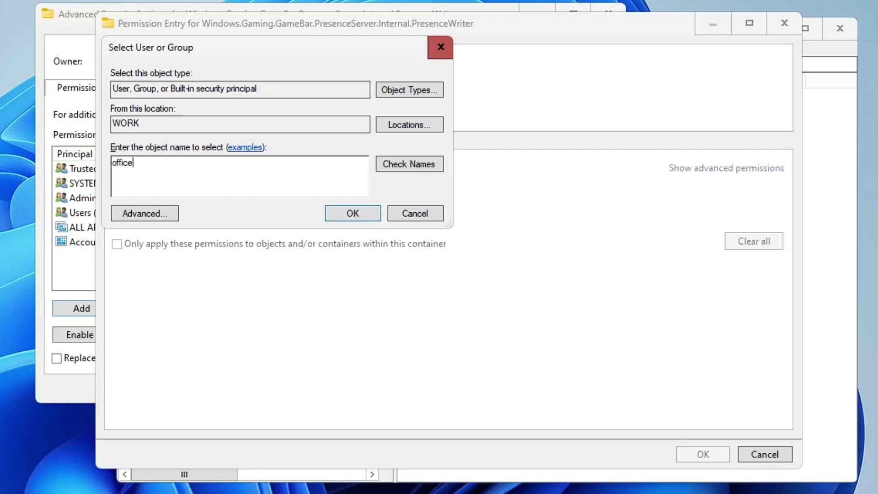
left_click(381, 170)
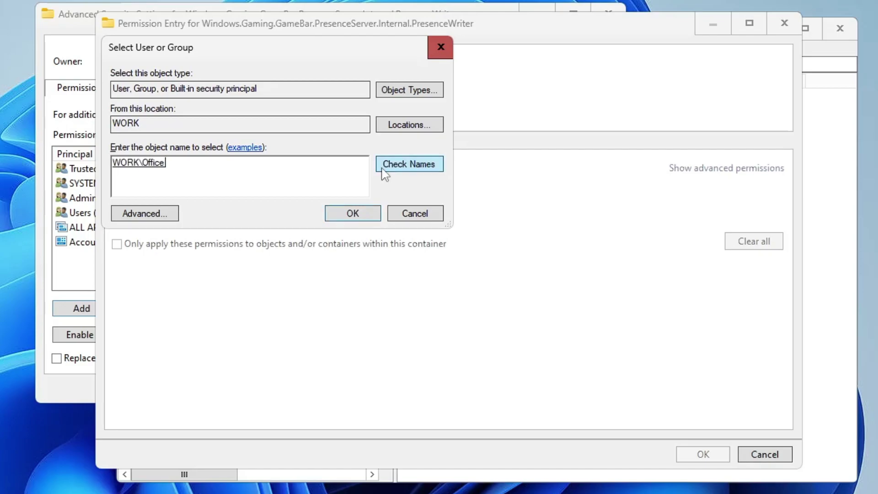
left_click(352, 216)
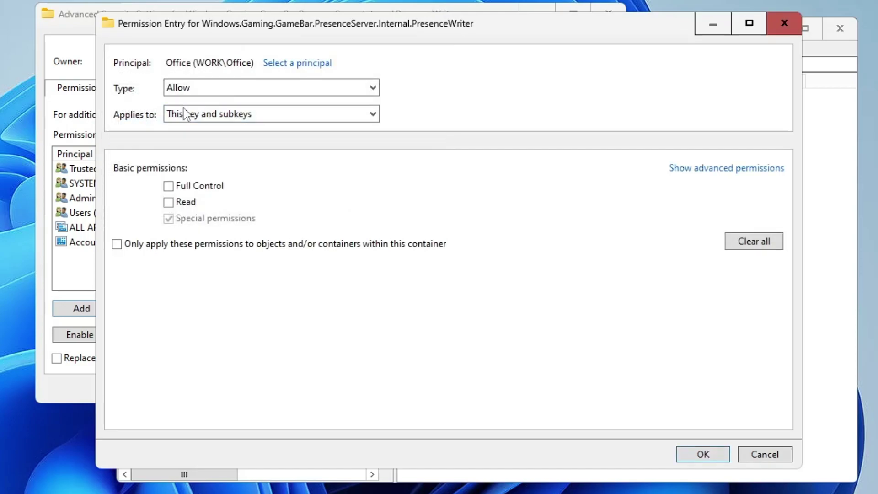
left_click(169, 189)
left_click(707, 454)
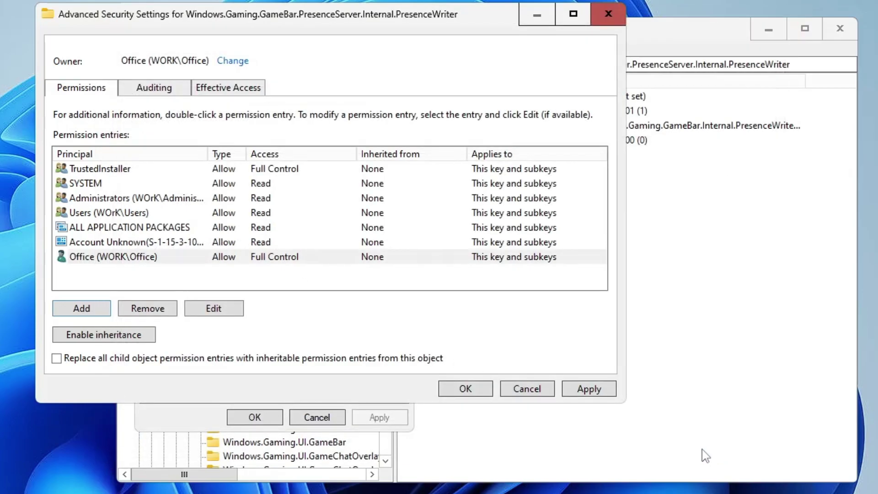
left_click(589, 389)
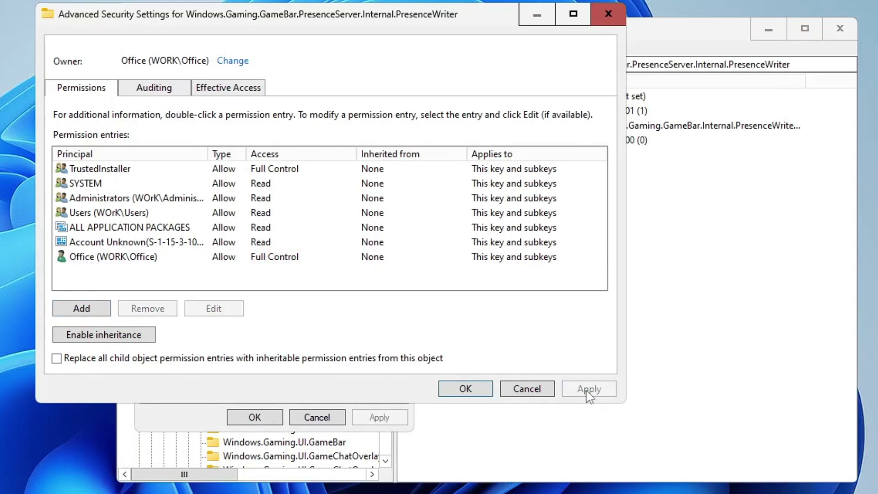
left_click(466, 390)
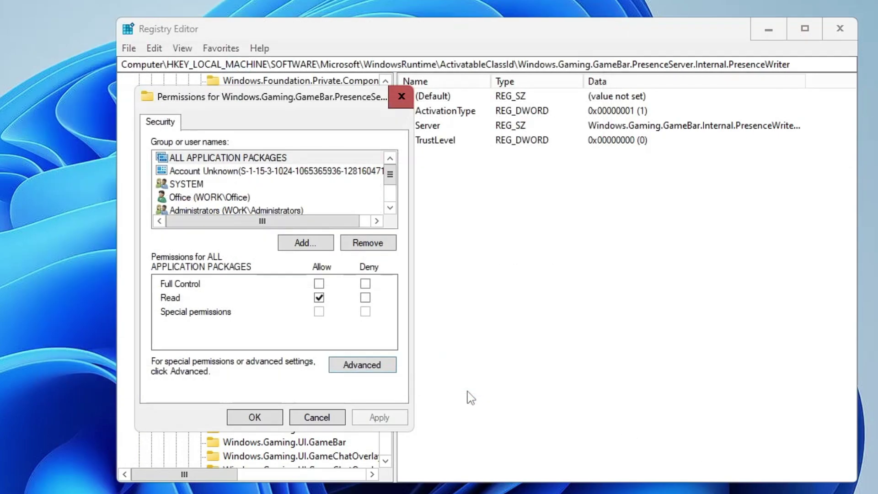
left_click(255, 416)
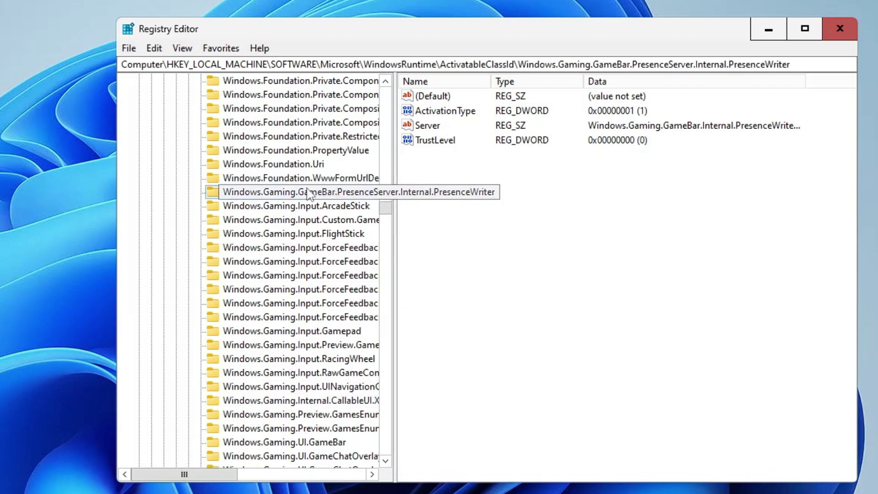
Step: Set the ActivationType DWORD of the PresenceWriter key to 0
double_click(439, 114)
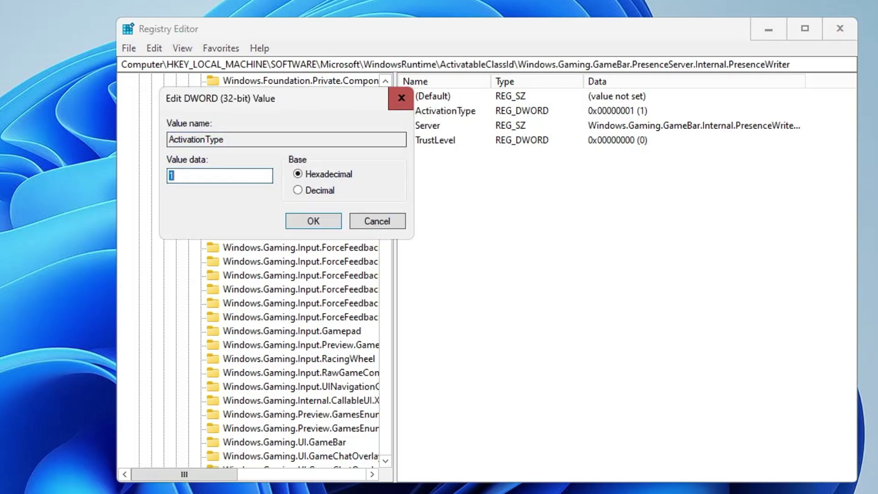
type("0")
left_click(309, 223)
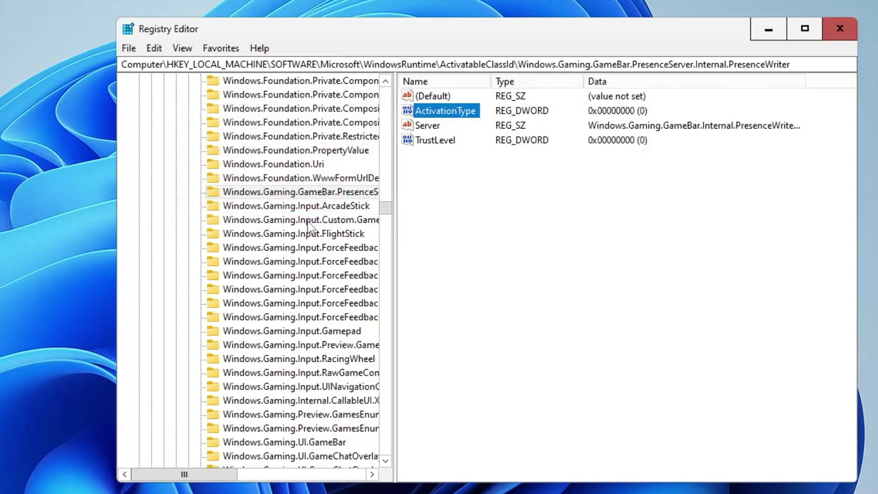